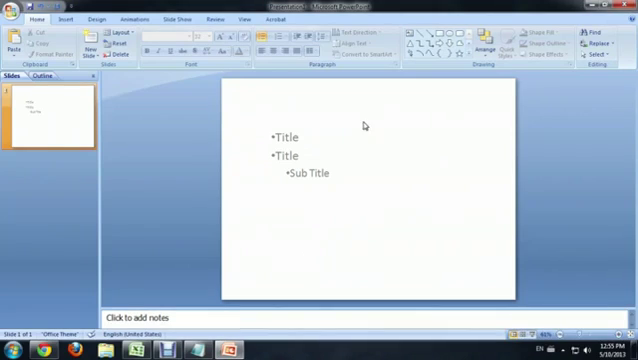
Show the slide rulers from the View tab while editing the bulleted Title/Sub Title text box.
{"action": "left_click", "coordinate": [302, 155]}
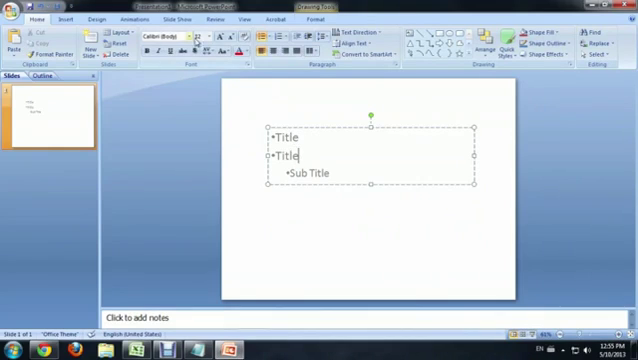
{"action": "left_click", "coordinate": [246, 20]}
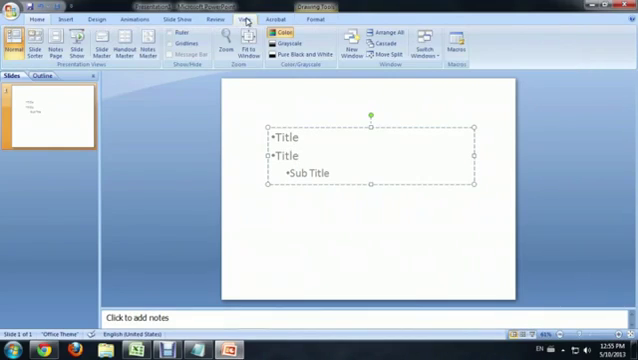
{"action": "left_click", "coordinate": [171, 33]}
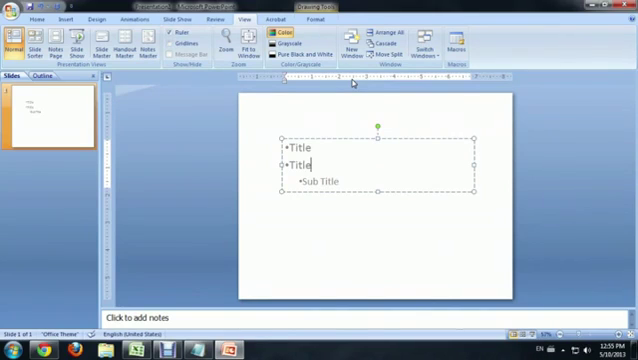
Select all three bullet lines and move the ruler's hanging indent marker right to widen the bullet-text gap.
{"action": "left_click_drag", "start_coordinate": [343, 182], "coordinate": [288, 139]}
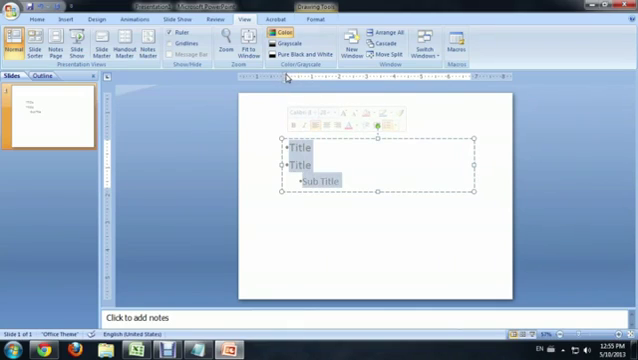
{"action": "mouse_move", "coordinate": [286, 77]}
{"action": "left_mouse_down"}
{"action": "mouse_move", "coordinate": [314, 77]}
{"action": "mouse_move", "coordinate": [296, 78]}
{"action": "left_mouse_up"}
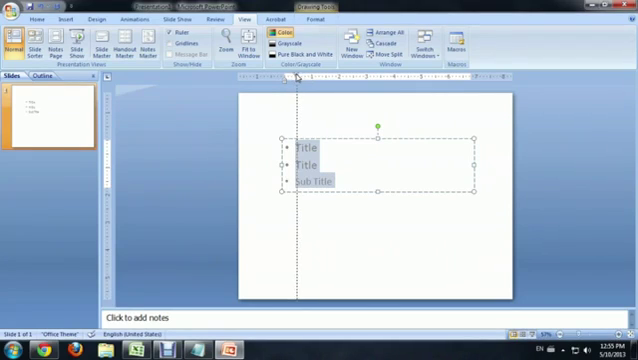
{"action": "left_click_drag", "start_coordinate": [296, 77], "coordinate": [295, 77]}
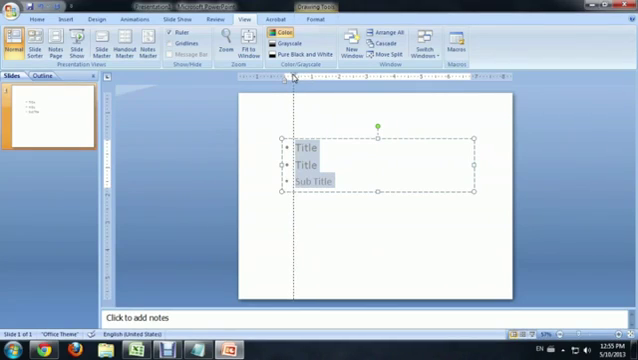
{"action": "left_click", "coordinate": [311, 133]}
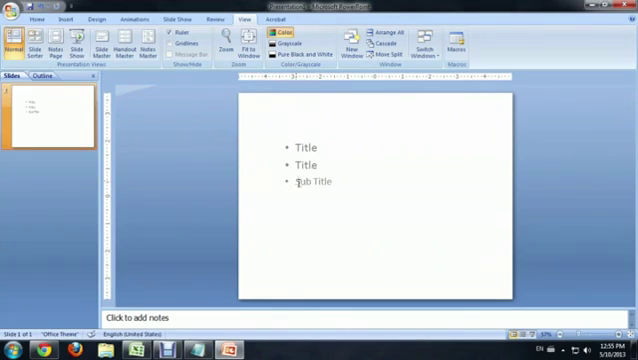
Edit the Sub Title line so it sits indented under the two Title lines, then leave the text box.
{"action": "left_click", "coordinate": [296, 181]}
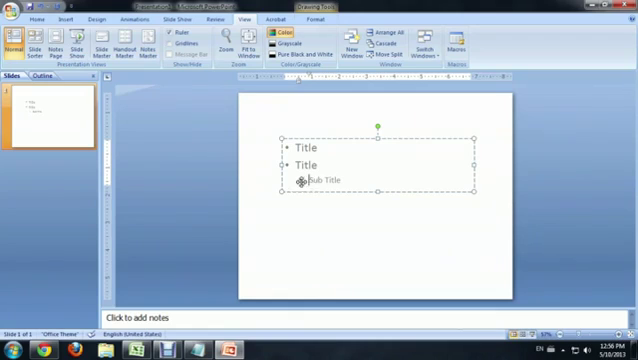
{"action": "left_click", "coordinate": [341, 110]}
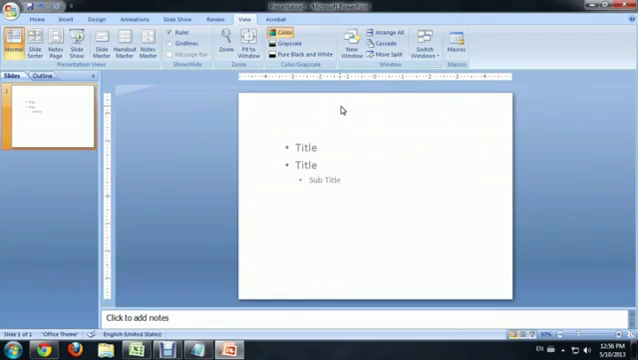